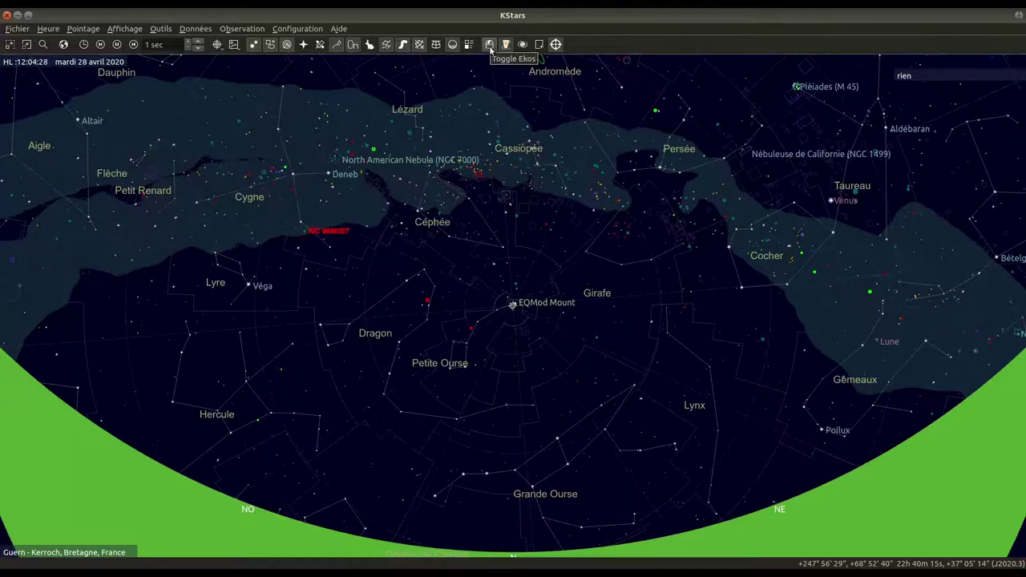
Open Ekos and examine its setup, scheduler, capture, focus, guide, mount and alignment modules, ending on the alignment solution results
{"action": "left_click", "coordinate": [163, 29]}
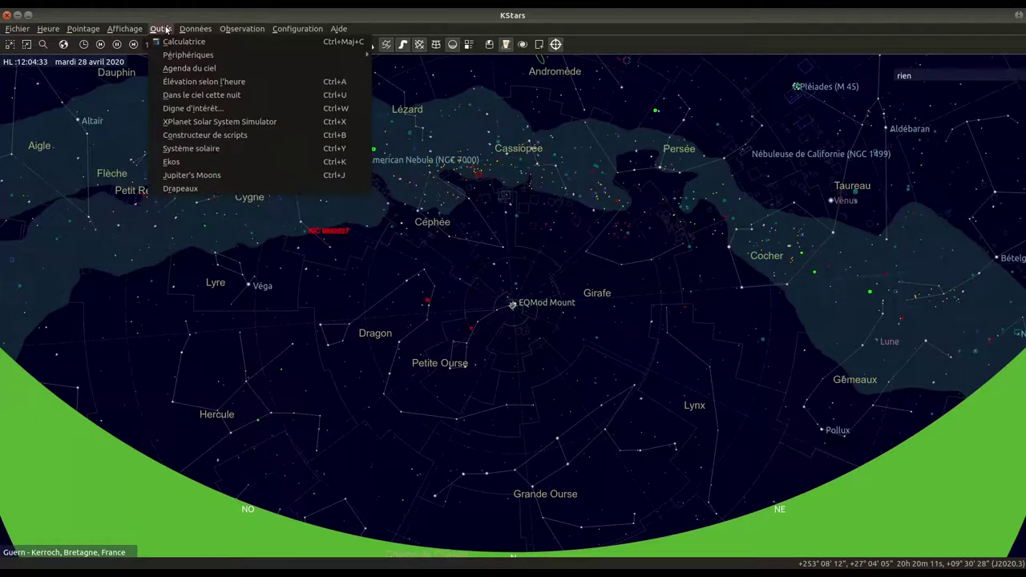
{"action": "left_click", "coordinate": [185, 164]}
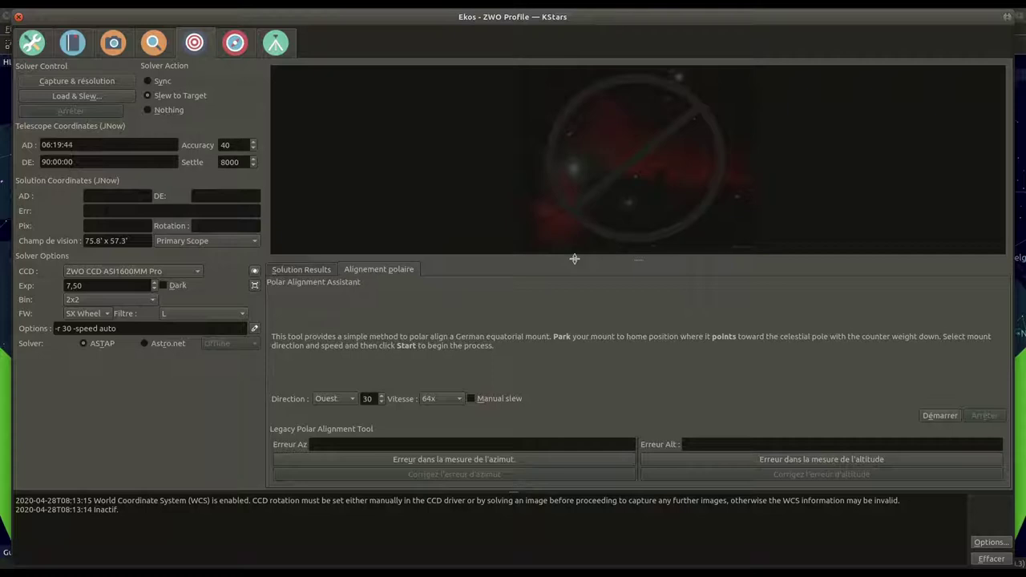
{"action": "left_click", "coordinate": [26, 44]}
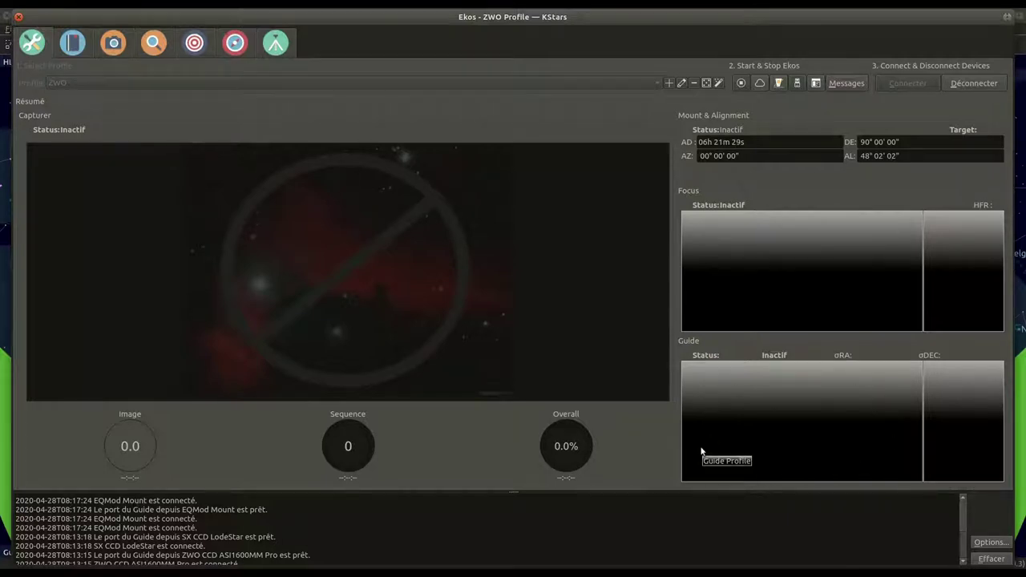
{"action": "left_click", "coordinate": [71, 44]}
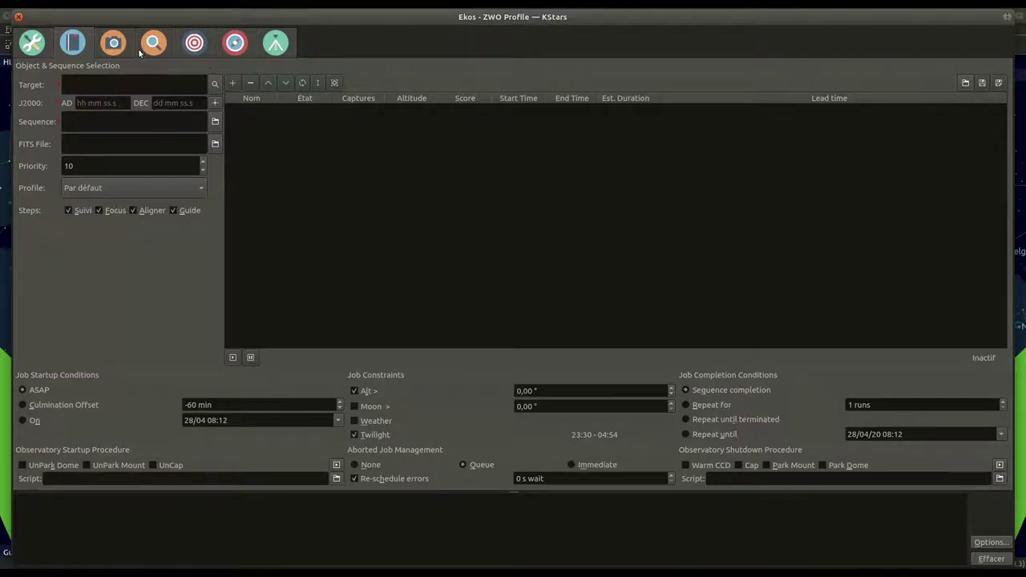
{"action": "left_click", "coordinate": [114, 43]}
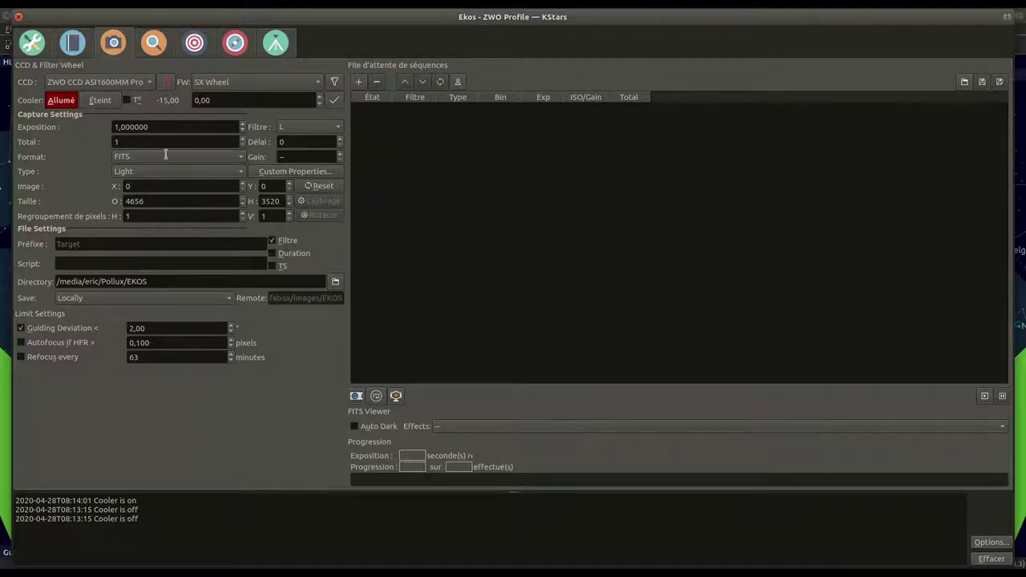
{"action": "left_click", "coordinate": [116, 126]}
{"action": "left_click", "coordinate": [149, 45]}
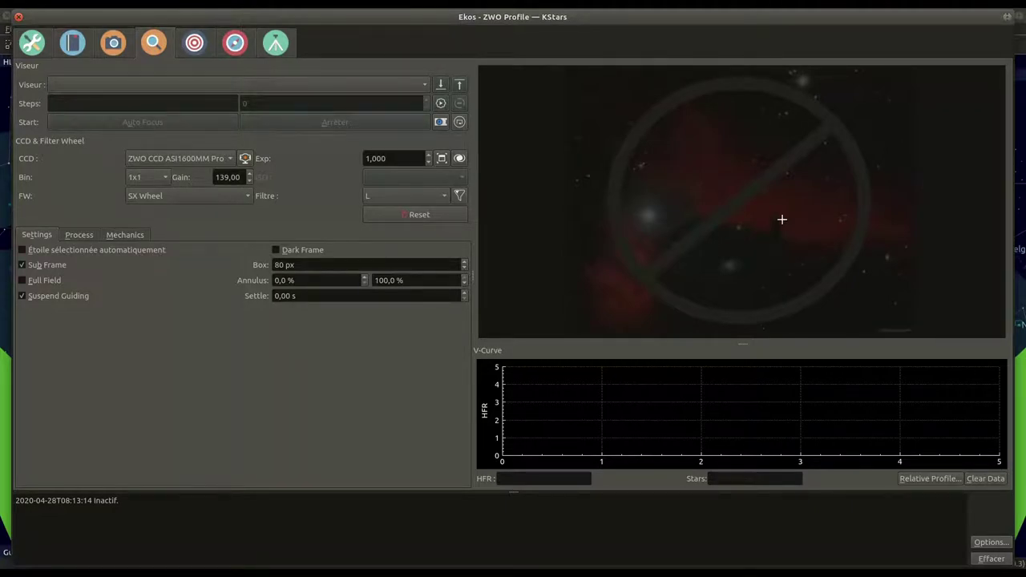
{"action": "left_click", "coordinate": [235, 44]}
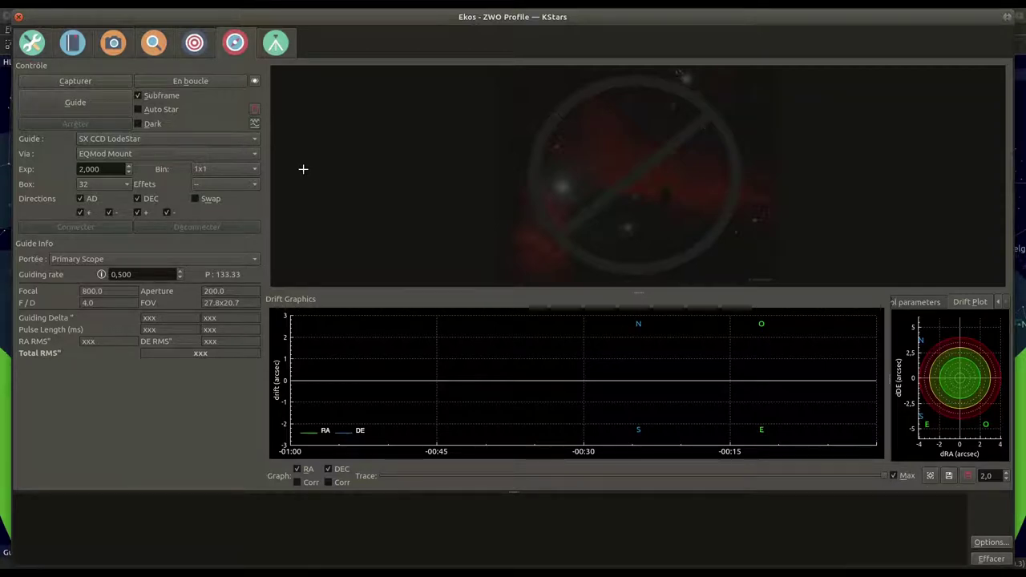
{"action": "left_click", "coordinate": [286, 44]}
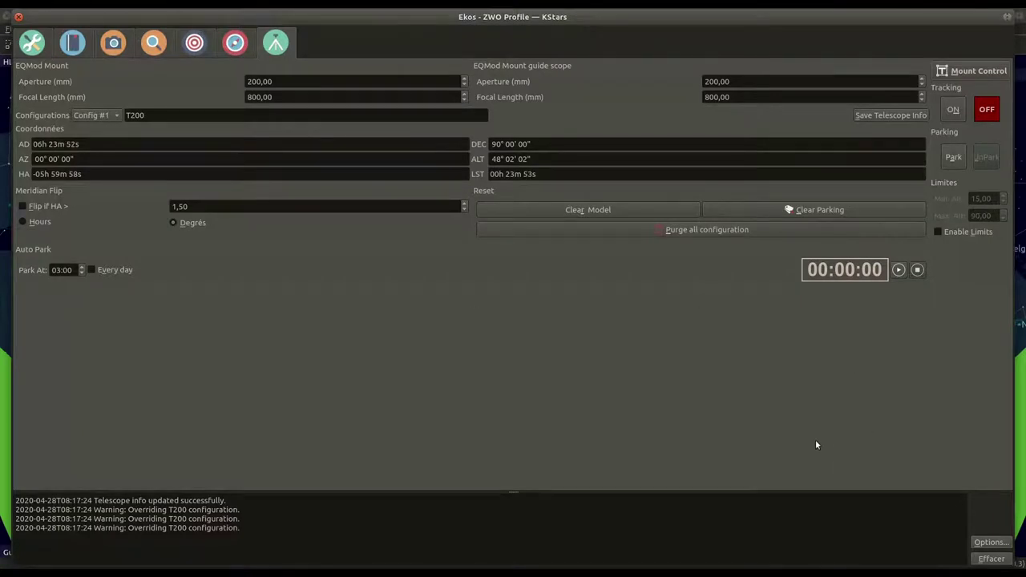
{"action": "left_click", "coordinate": [194, 44]}
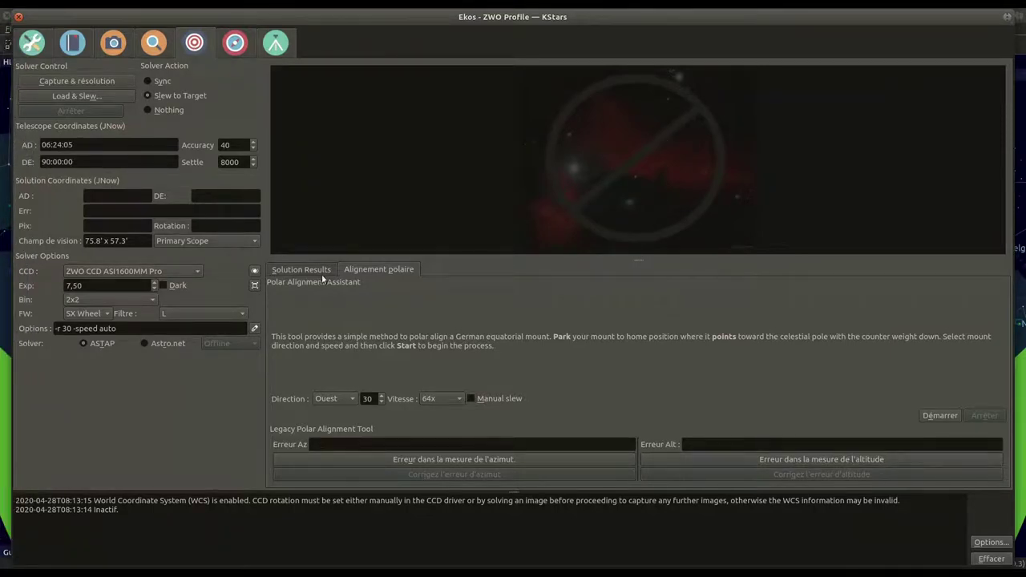
{"action": "left_click", "coordinate": [296, 268]}
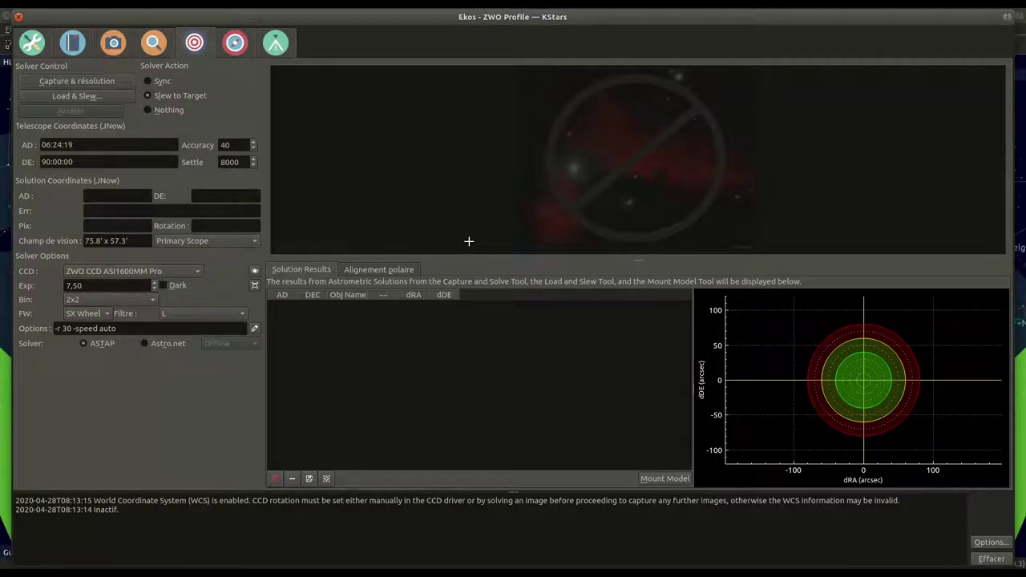
Uncover the sky map, slew the EQMod Mount to the North American Nebula (NGC 7000), and center the map on the mount
{"action": "left_click_drag", "start_coordinate": [292, 14], "coordinate": [293, 17]}
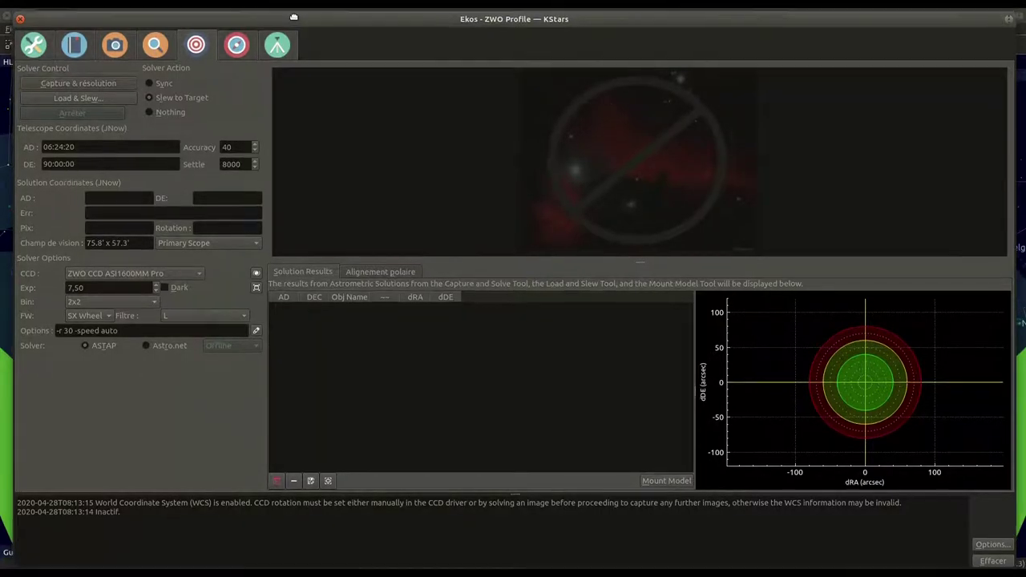
{"action": "double_click", "coordinate": [294, 17]}
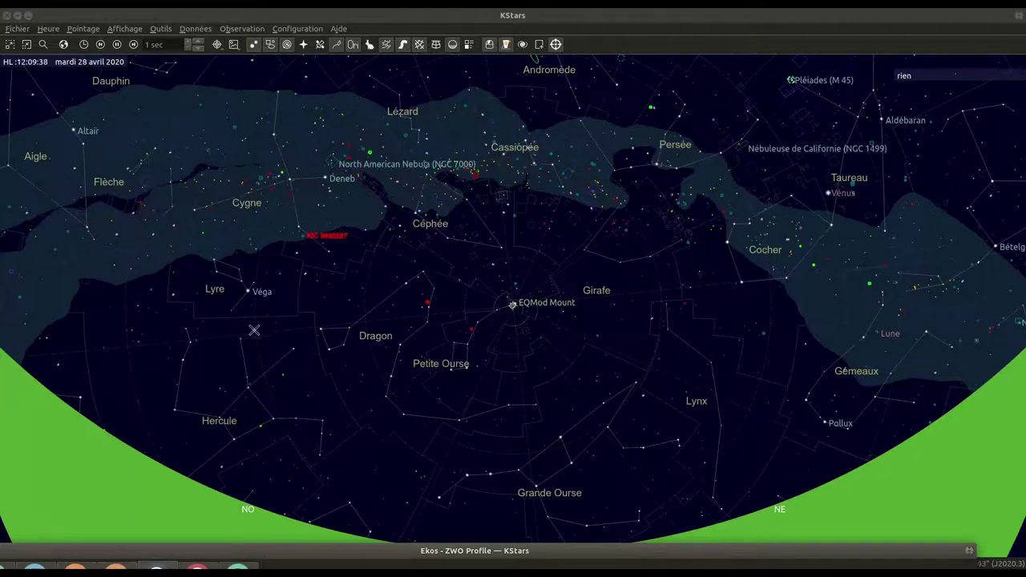
{"action": "right_click", "coordinate": [332, 163]}
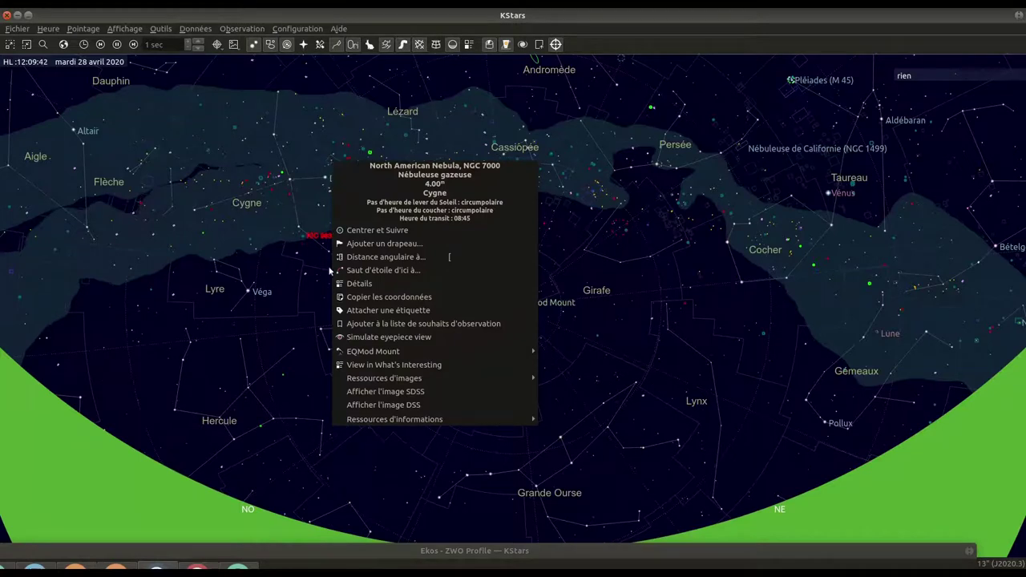
{"action": "mouse_move", "coordinate": [344, 353]}
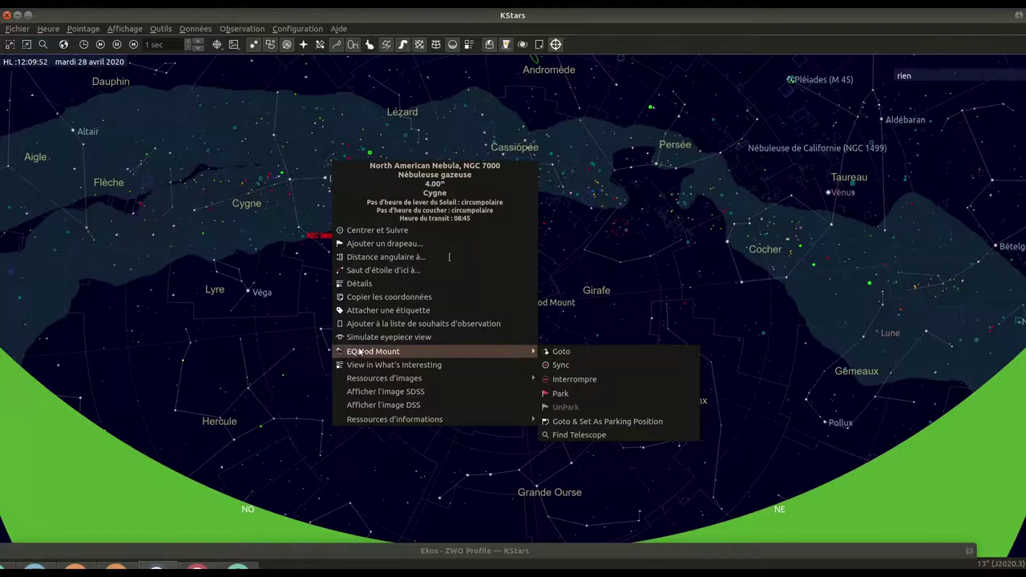
{"action": "left_click", "coordinate": [572, 356]}
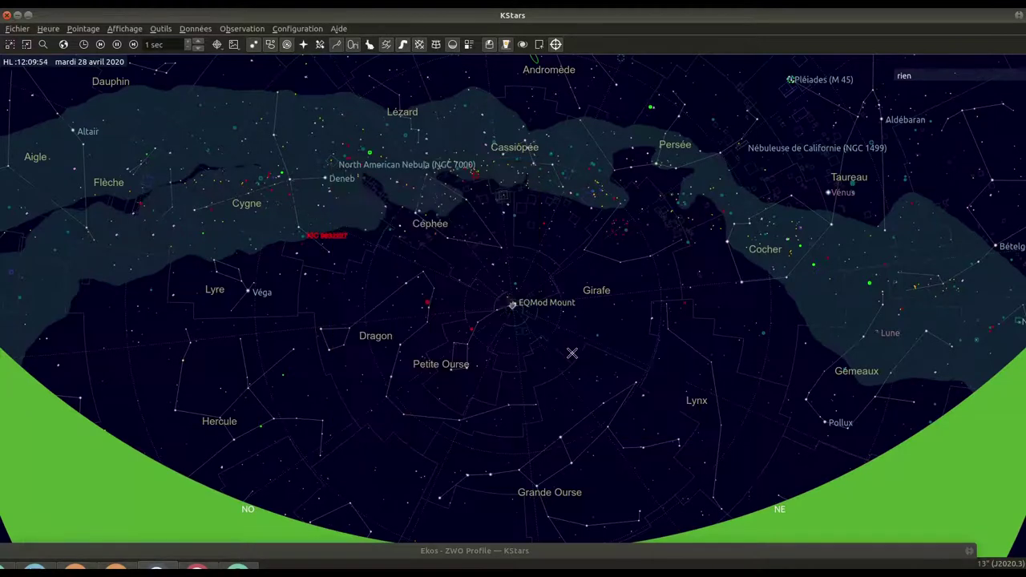
{"action": "scroll", "coordinate": [510, 305], "scroll_direction": "down", "scroll_amount": 3}
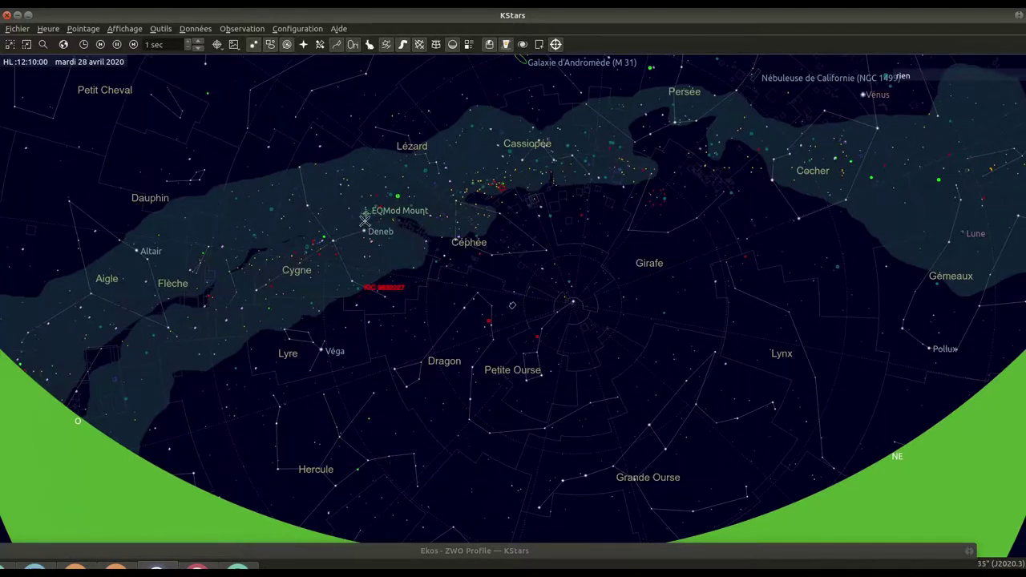
{"action": "double_click", "coordinate": [362, 207]}
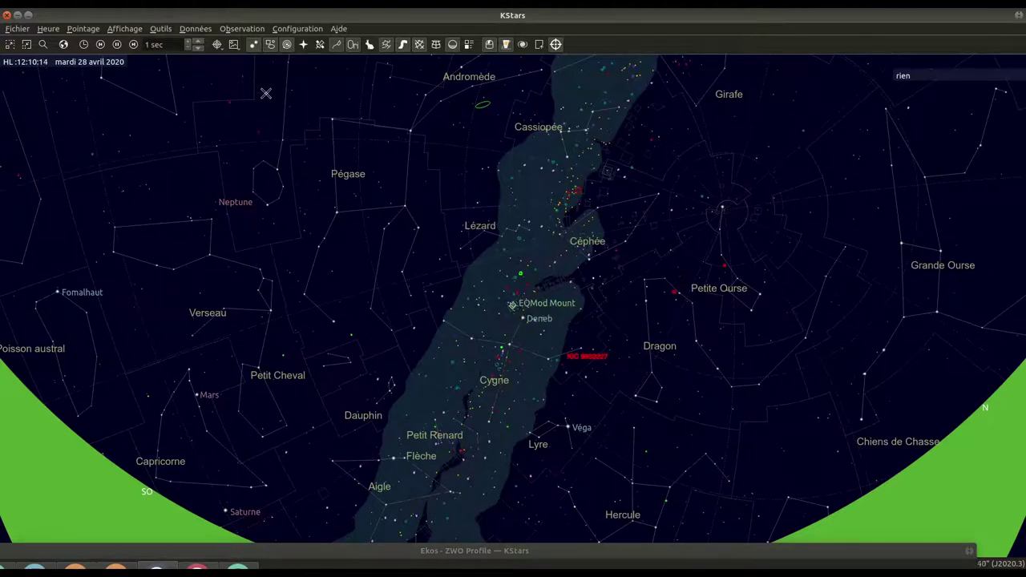
Bring Ekos back in front of the sky map and show the Polar Alignment Assistant in the alignment module
{"action": "mouse_move", "coordinate": [1, 1]}
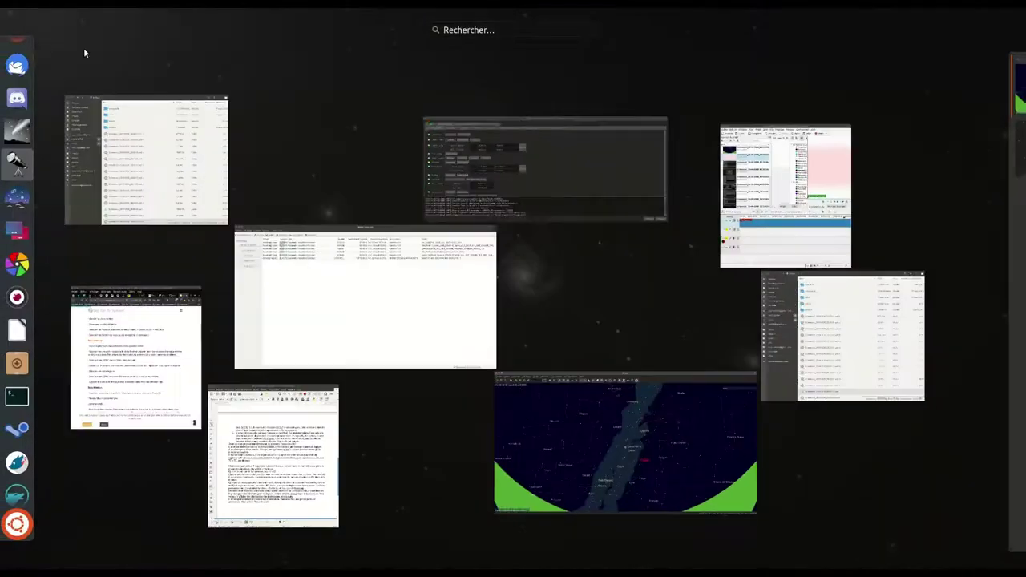
{"action": "left_click", "coordinate": [661, 427]}
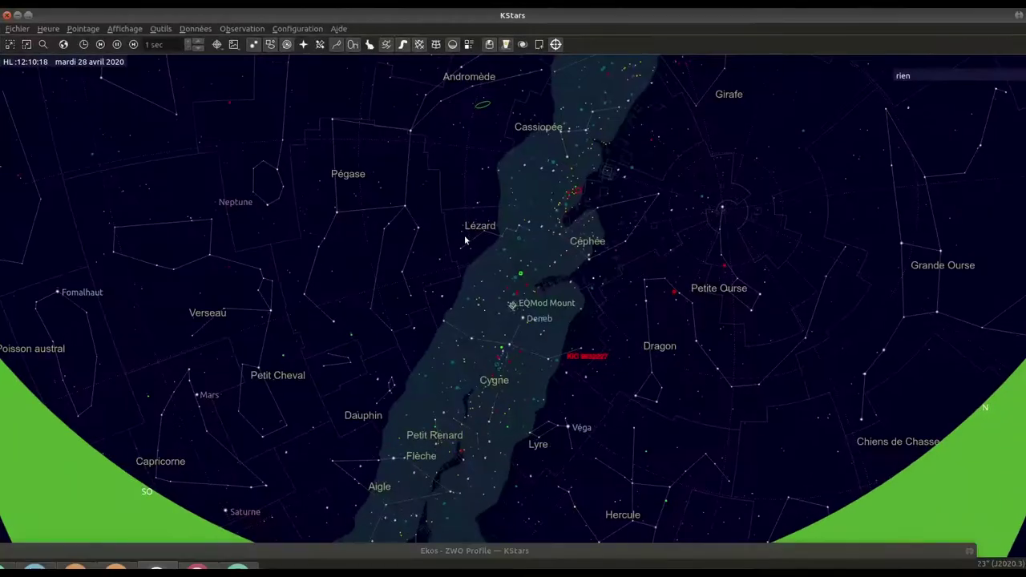
{"action": "left_click", "coordinate": [490, 44]}
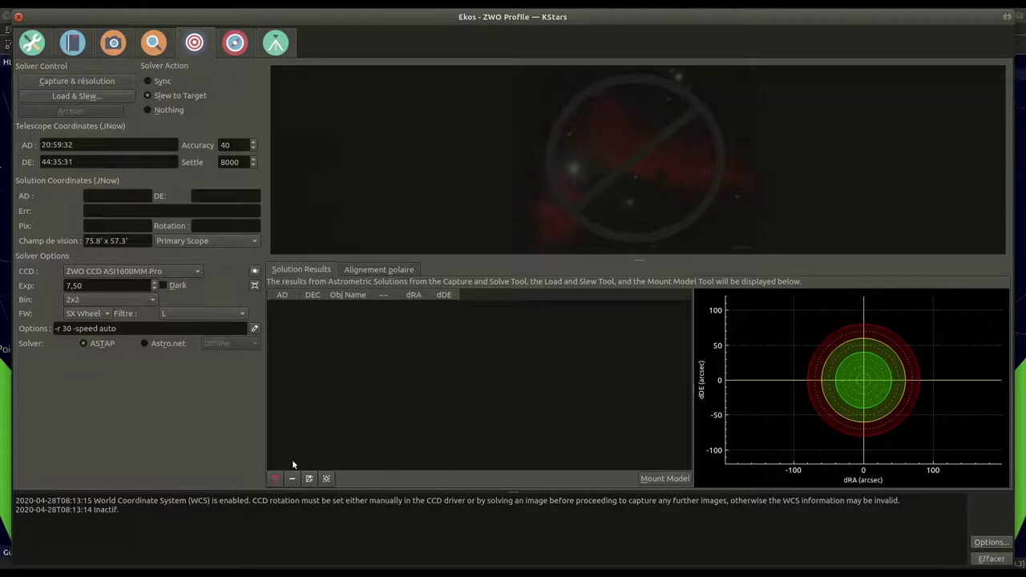
{"action": "mouse_move", "coordinate": [29, 345]}
{"action": "left_click", "coordinate": [377, 270]}
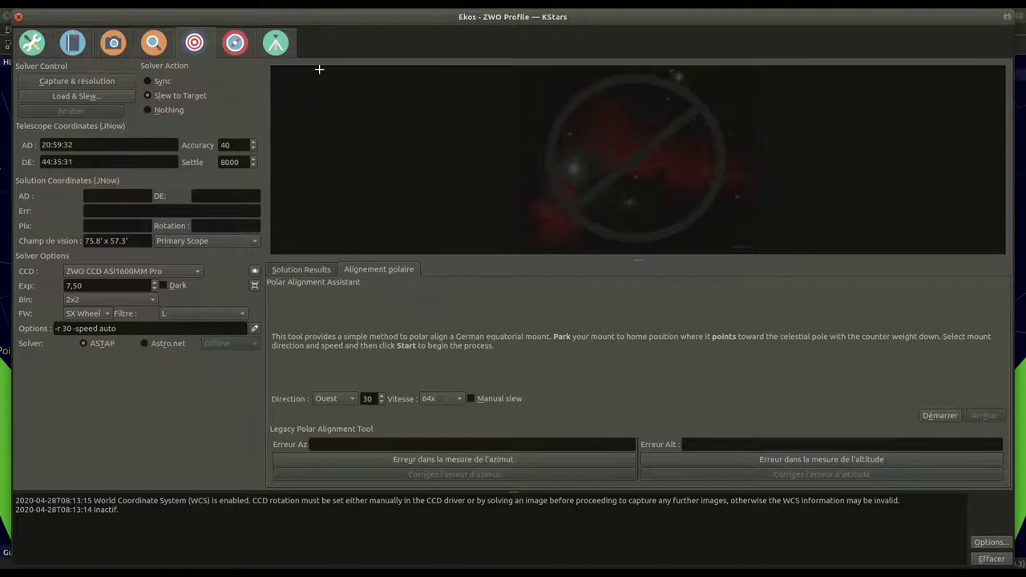
Park the EQMod Mount and show its marker close up on the sky map near Polaris
{"action": "left_click", "coordinate": [288, 48]}
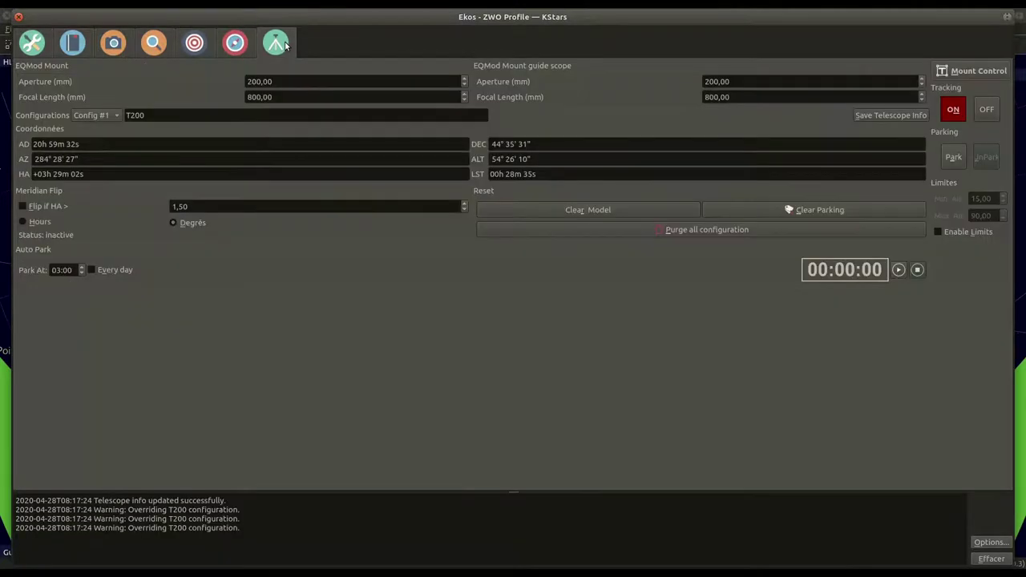
{"action": "left_click", "coordinate": [954, 157]}
{"action": "left_click_drag", "start_coordinate": [345, 16], "coordinate": [378, 455]}
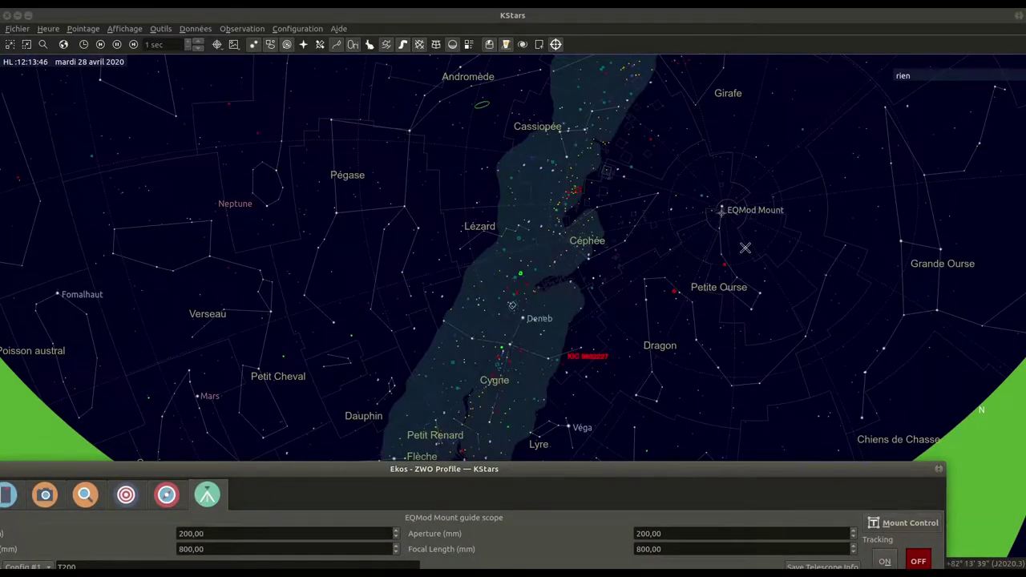
{"action": "double_click", "coordinate": [745, 248]}
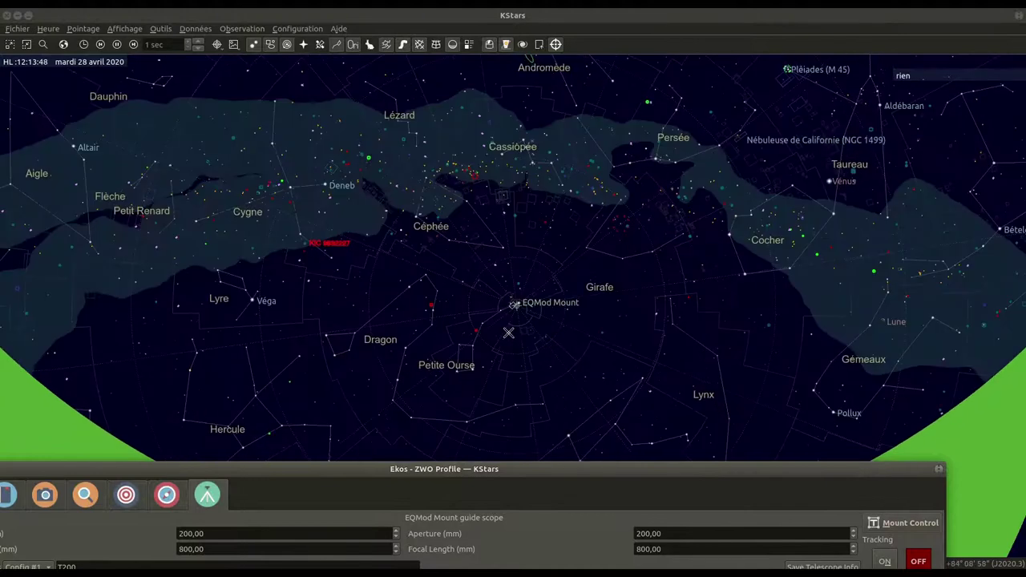
{"action": "scroll", "coordinate": [522, 337], "scroll_direction": "up", "scroll_amount": 6}
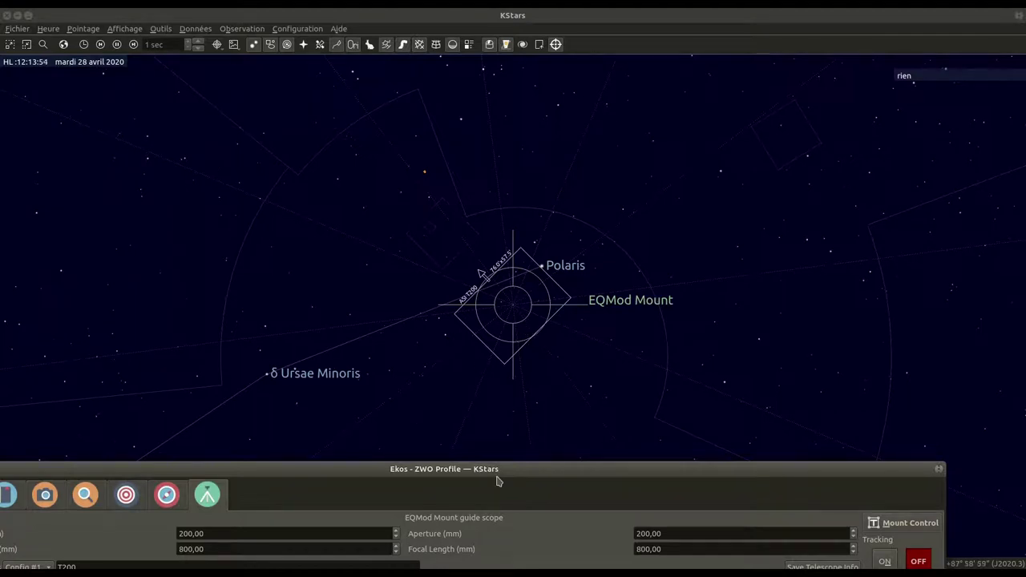
Return to the Polar Alignment Assistant and review the rotation direction and slew speed options, keeping Ouest, 30 and 64x
{"action": "left_click_drag", "start_coordinate": [491, 471], "coordinate": [526, 54]}
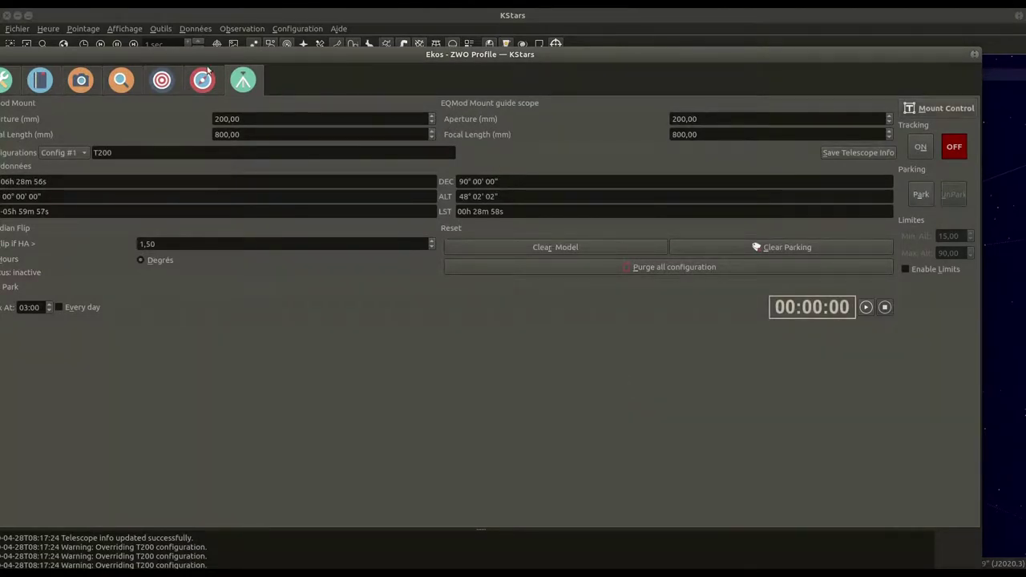
{"action": "left_click", "coordinate": [162, 79]}
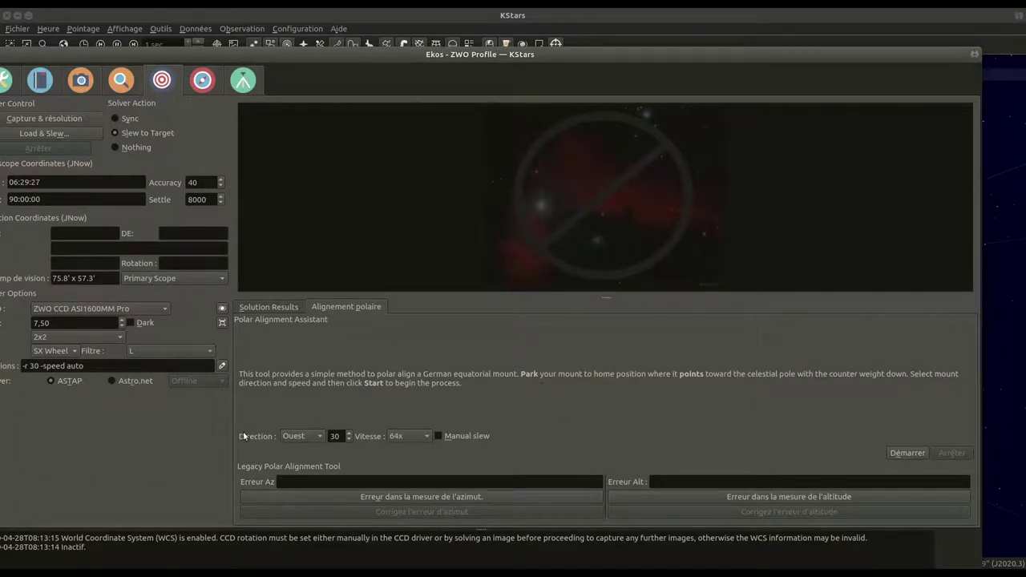
{"action": "left_click", "coordinate": [317, 437]}
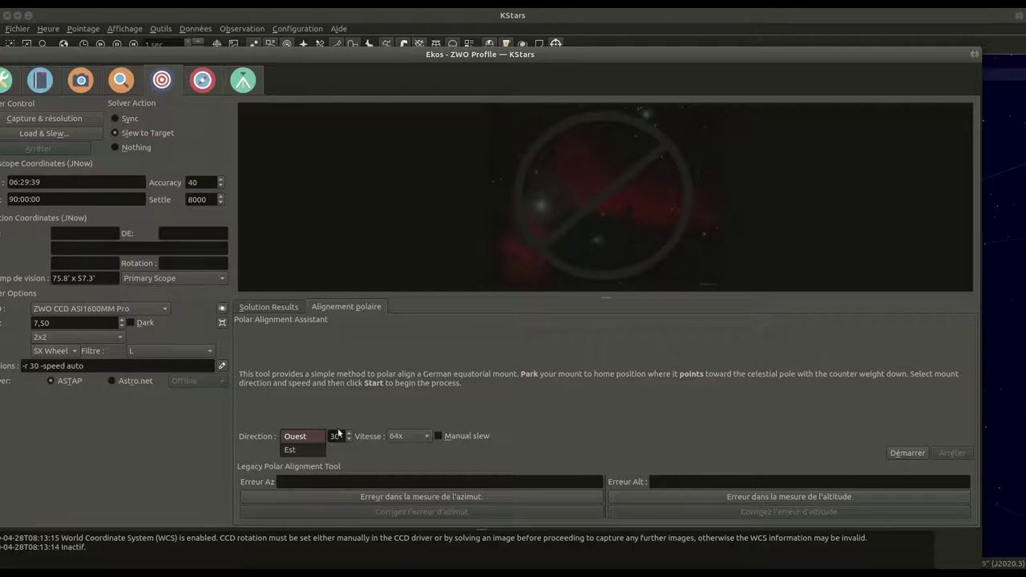
{"action": "left_click", "coordinate": [337, 445]}
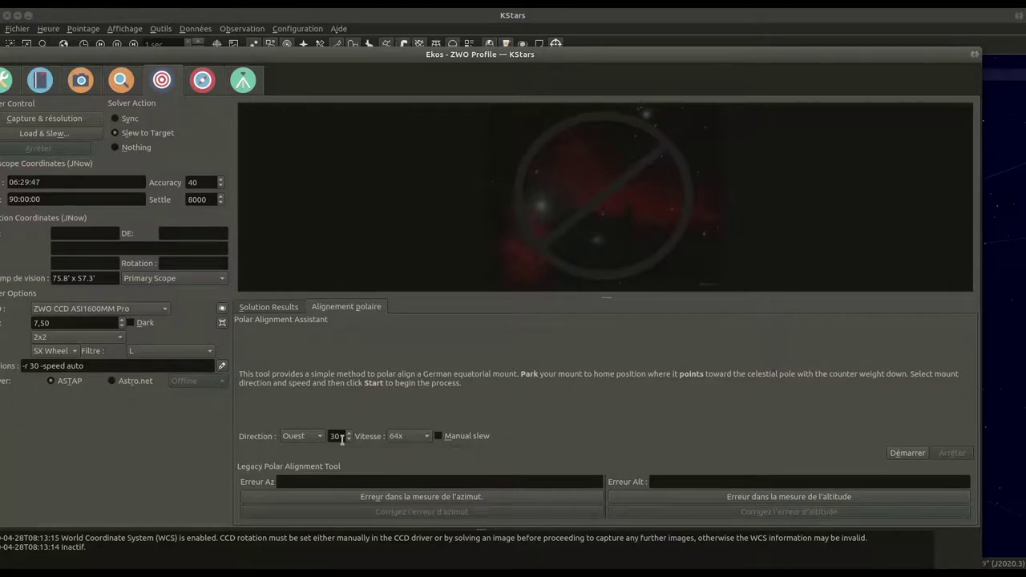
{"action": "left_click", "coordinate": [426, 438]}
{"action": "left_click", "coordinate": [425, 438]}
{"action": "left_click", "coordinate": [428, 433]}
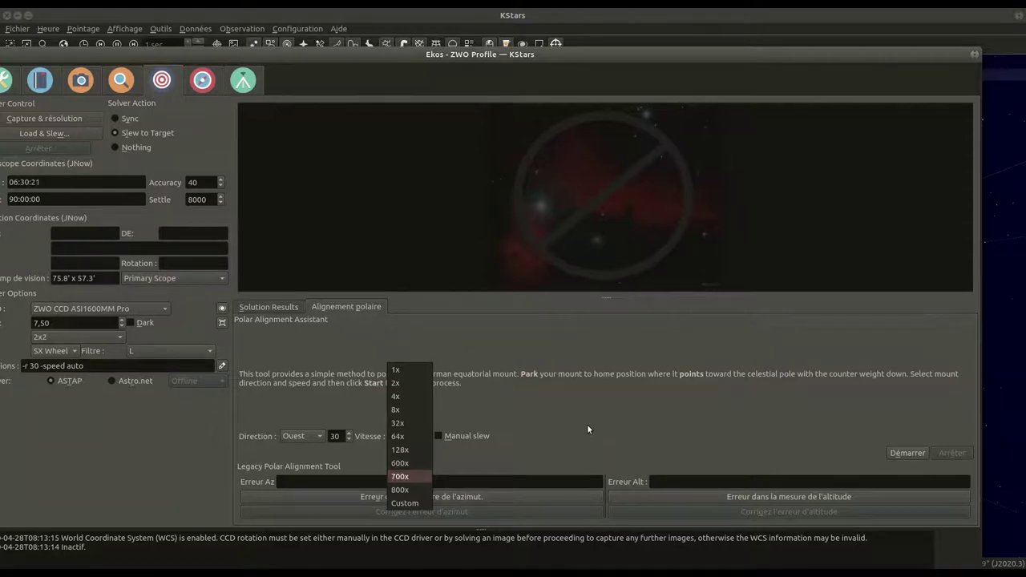
{"action": "left_click", "coordinate": [653, 409]}
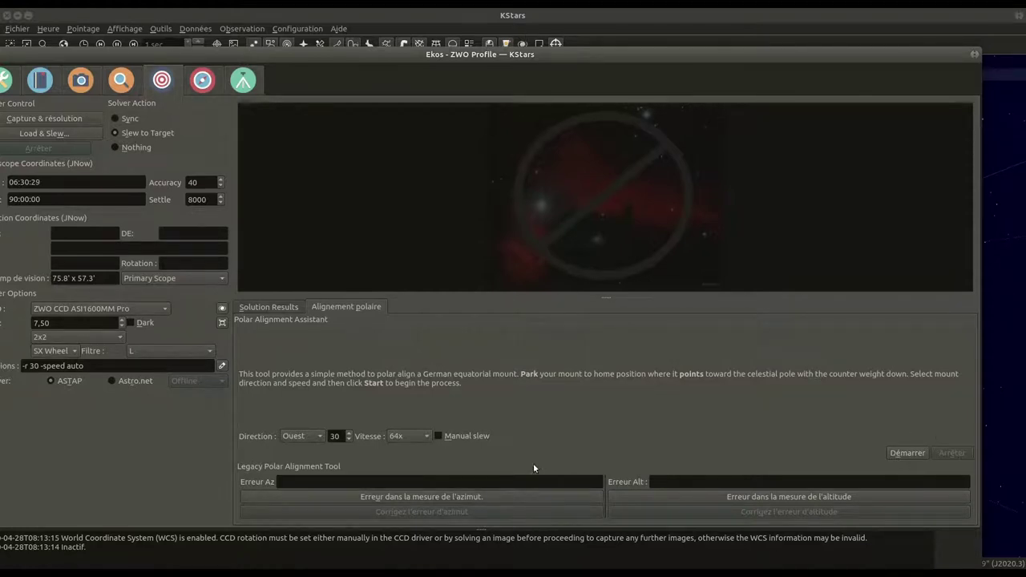
Start the polar alignment process and highlight the log lines about the celestial pole's location and the mount rotation
{"action": "left_click_drag", "start_coordinate": [503, 56], "coordinate": [547, 29]}
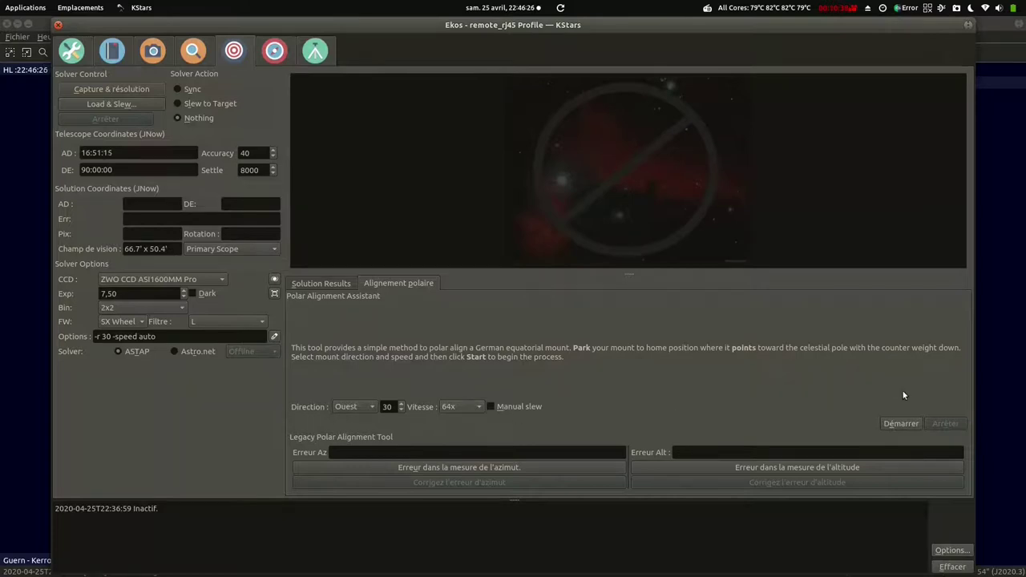
{"action": "left_click", "coordinate": [901, 423]}
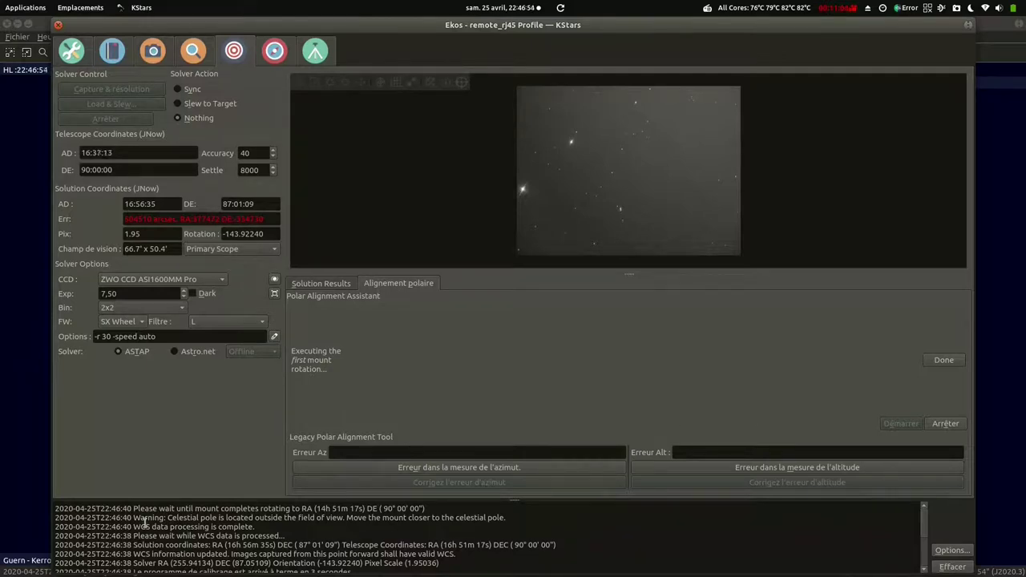
{"action": "left_click_drag", "start_coordinate": [133, 517], "coordinate": [507, 523]}
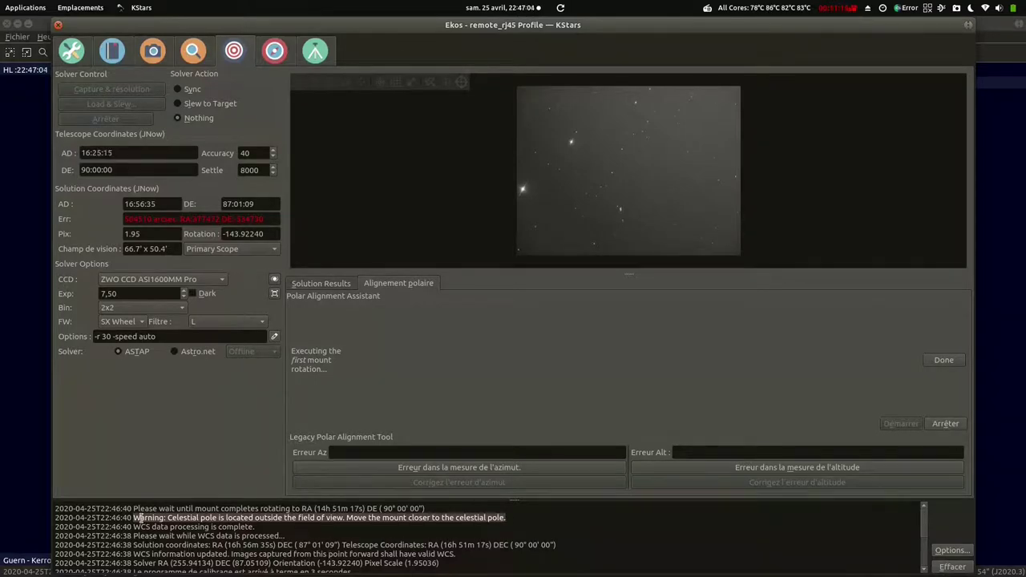
{"action": "left_click_drag", "start_coordinate": [131, 509], "coordinate": [428, 511]}
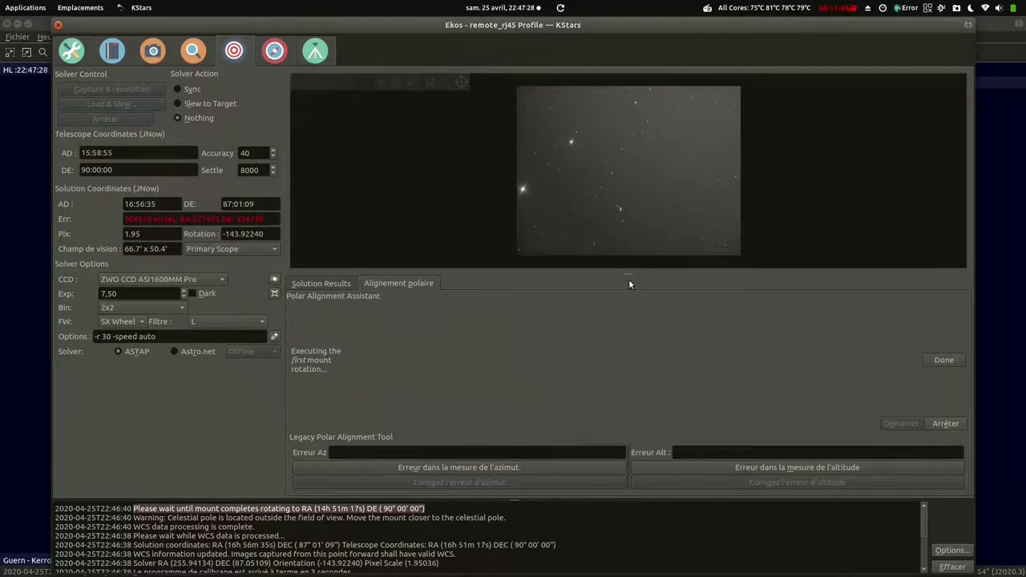
Enlarge the alignment image, reposition the correction vector onto the bright star beyond the crosshair, and show the image in its own window
{"action": "left_click_drag", "start_coordinate": [630, 275], "coordinate": [635, 357]}
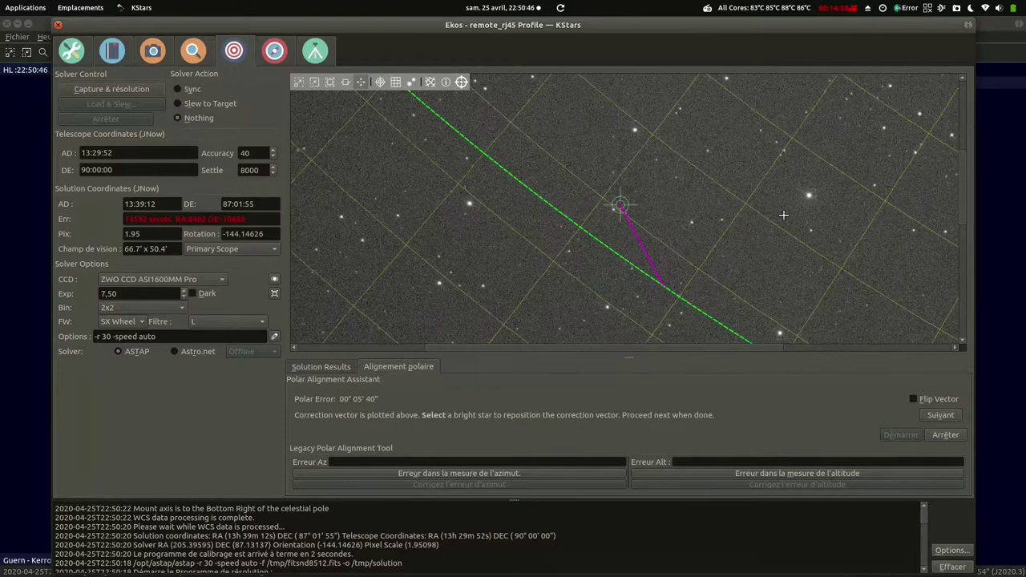
{"action": "scroll", "coordinate": [784, 203], "scroll_direction": "up", "scroll_amount": 2}
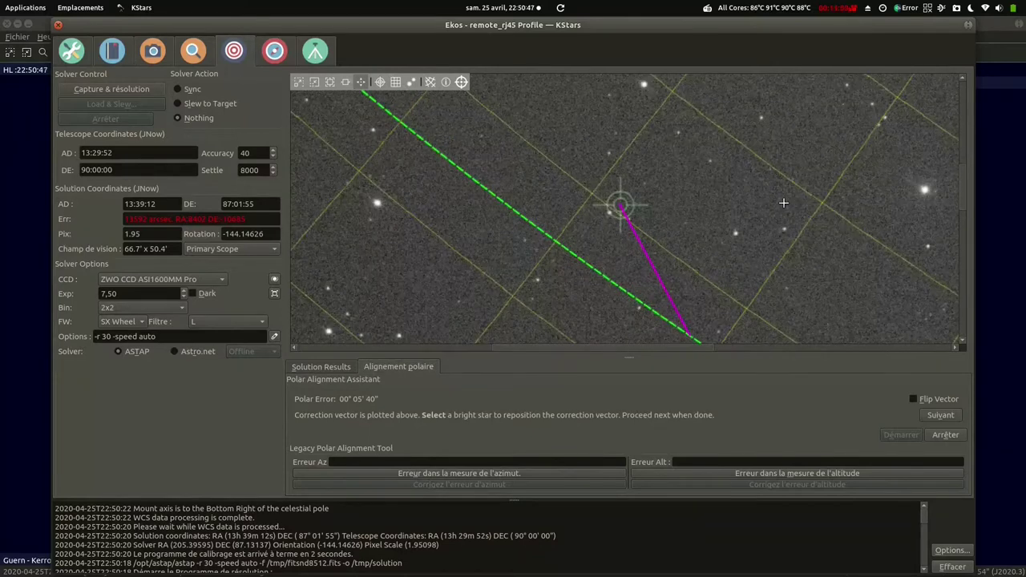
{"action": "left_click", "coordinate": [925, 190]}
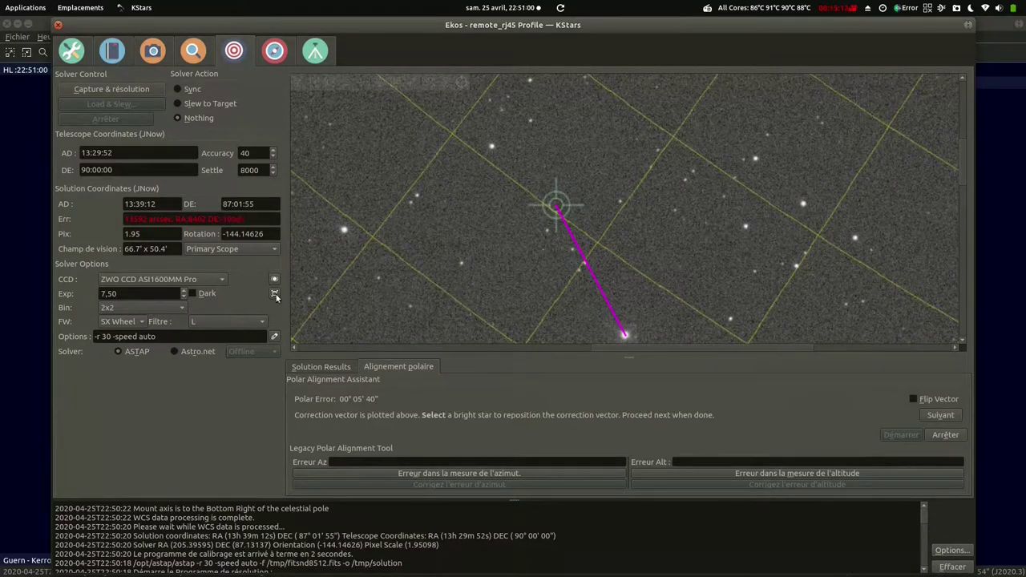
{"action": "left_click", "coordinate": [274, 296]}
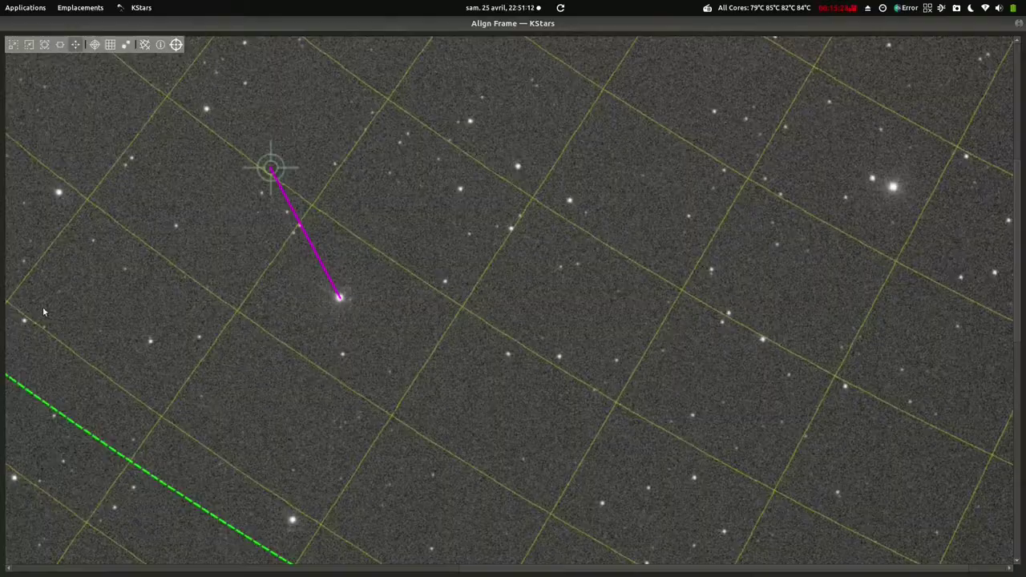
Proceed to the knob adjustment stage in Ekos, start continuous capture at 1,0000, and bring the Align Frame image forward to follow the star
{"action": "mouse_move", "coordinate": [2, 4]}
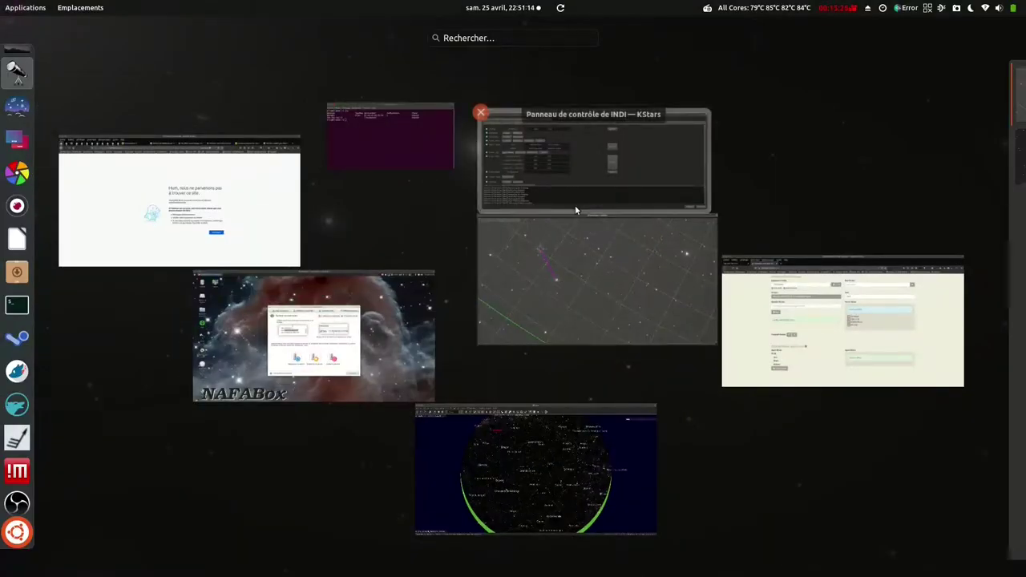
{"action": "left_click", "coordinate": [601, 458]}
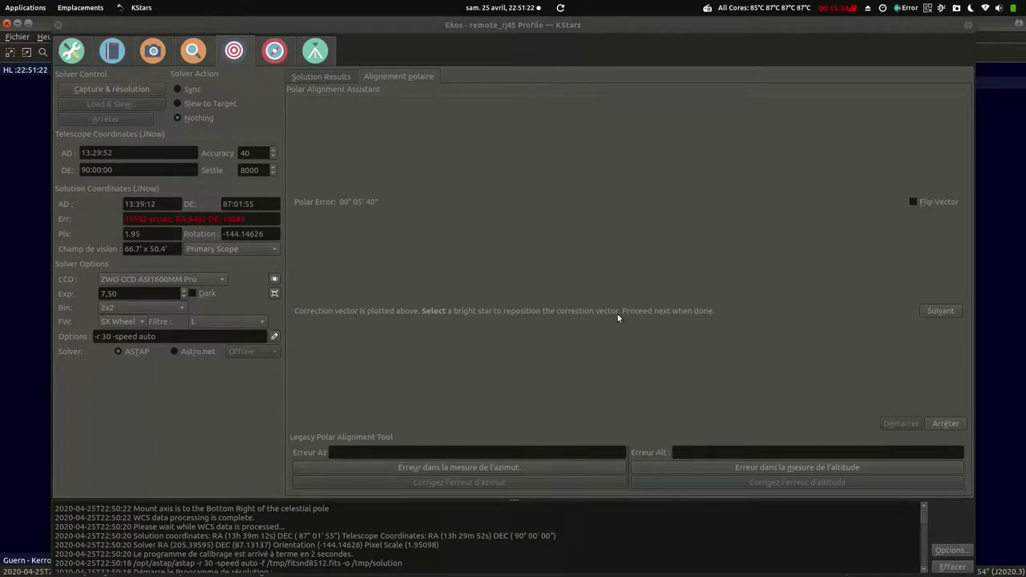
{"action": "left_click", "coordinate": [940, 311]}
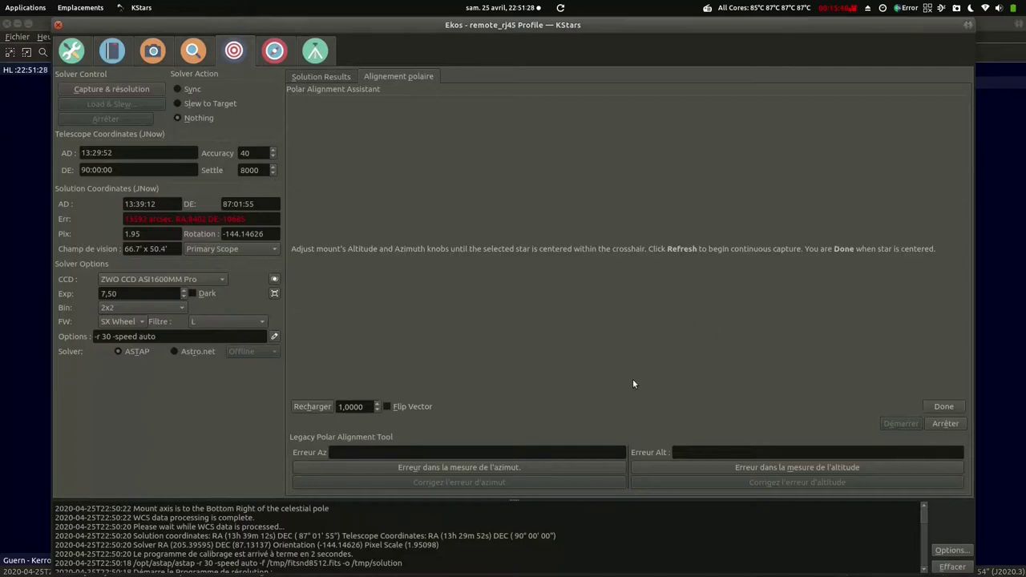
{"action": "left_click", "coordinate": [309, 407]}
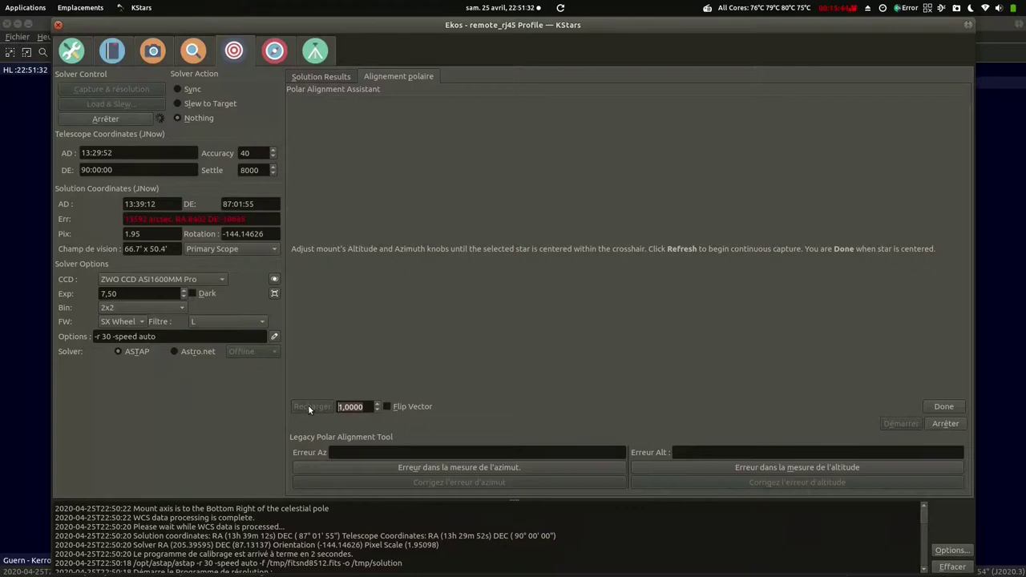
{"action": "key", "text": "super"}
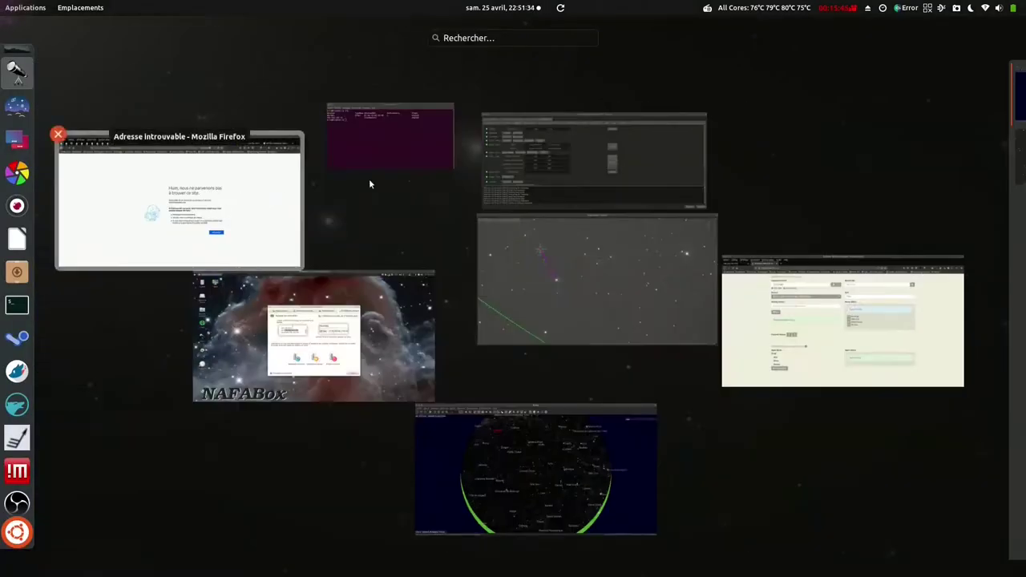
{"action": "left_click", "coordinate": [623, 292]}
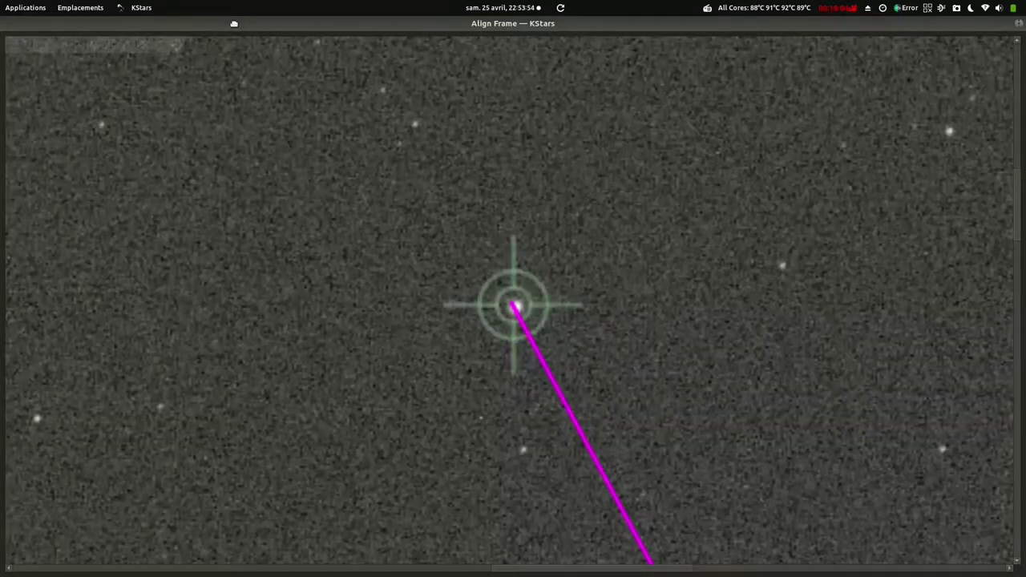
Move the Align Frame window clear of the Polar Alignment Assistant and mark the star centering as done
{"action": "left_click_drag", "start_coordinate": [234, 23], "coordinate": [218, 414]}
{"action": "left_click_drag", "start_coordinate": [397, 417], "coordinate": [340, 471]}
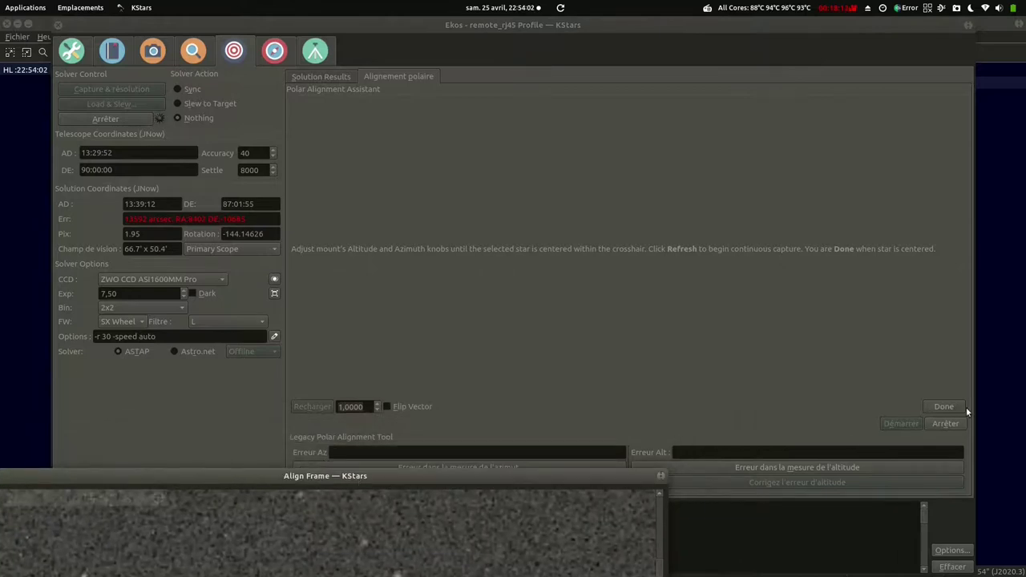
{"action": "left_click", "coordinate": [940, 411]}
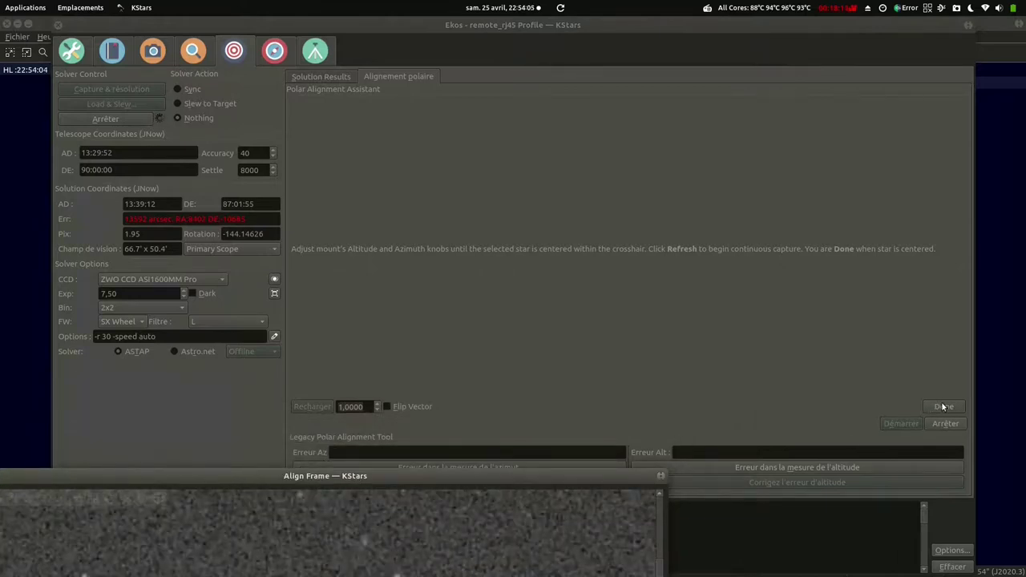